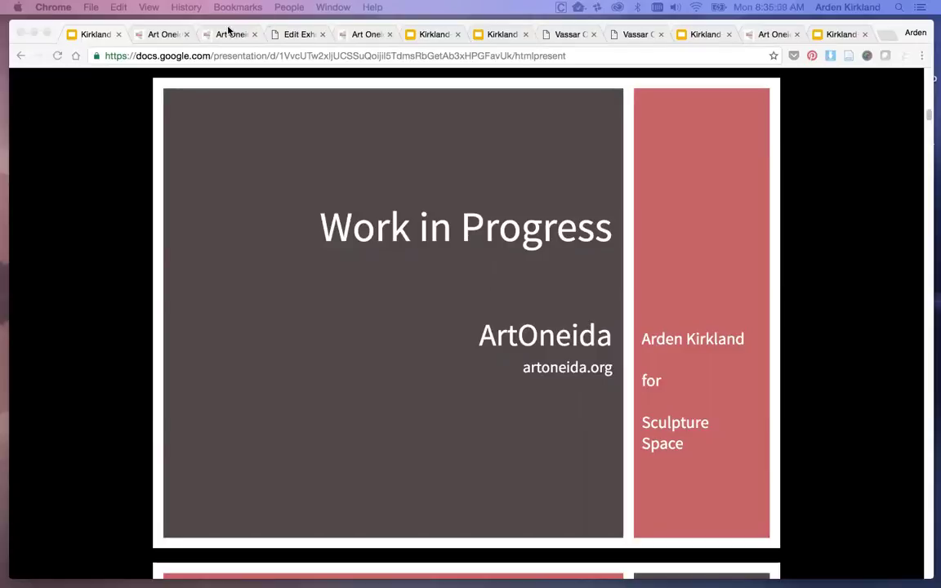
Switch from the Work in Progress slides to the artoneida.org home page
click(163, 34)
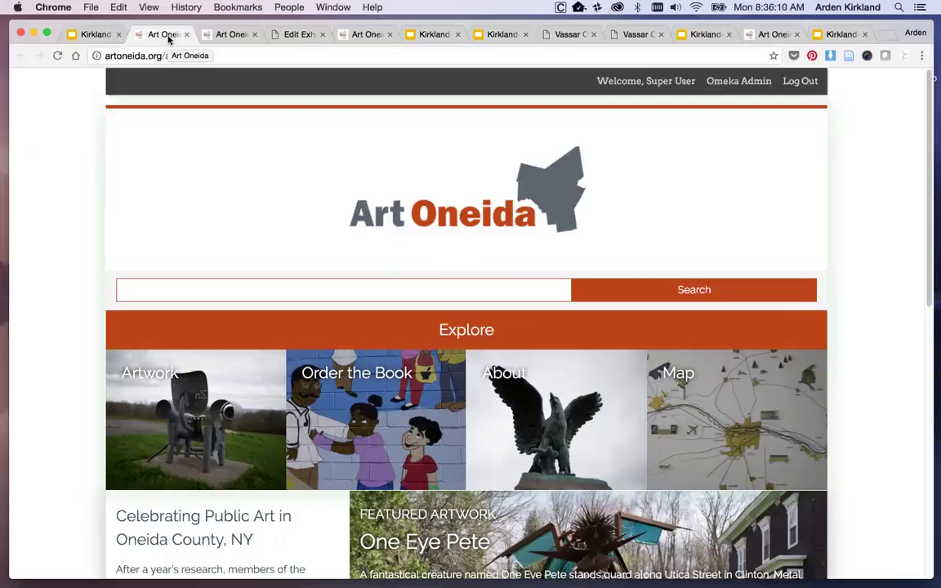
Open the Southern Oneida County tour page and scroll through its map and image thumbnails
click(234, 35)
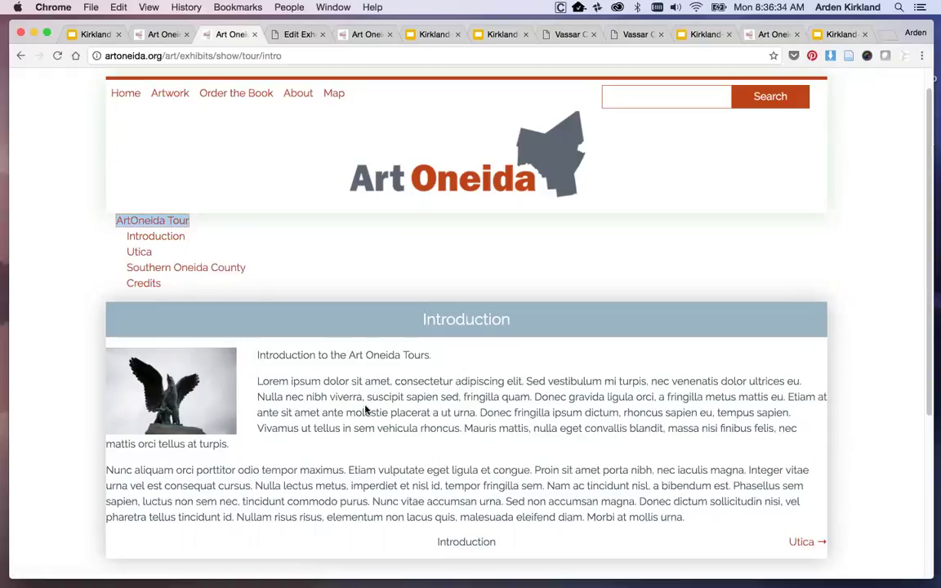
click(189, 269)
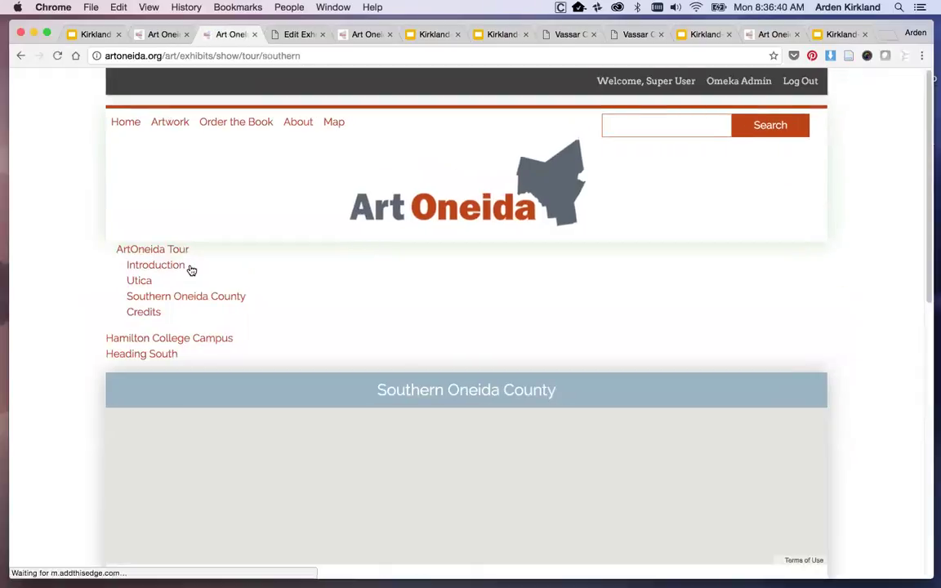
scroll(64, 376, down, 3)
scroll(64, 375, down, 5)
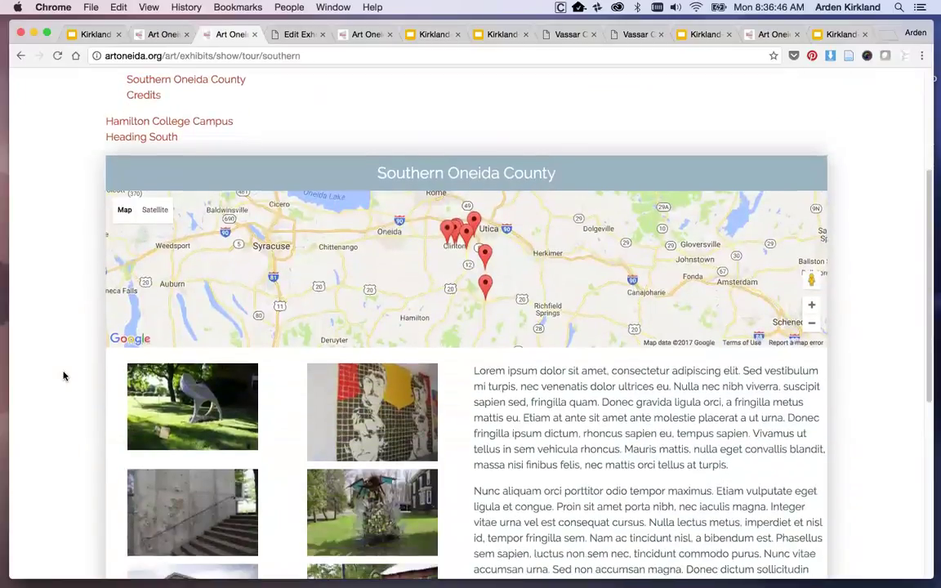
scroll(64, 376, up, 1)
scroll(64, 375, up, 5)
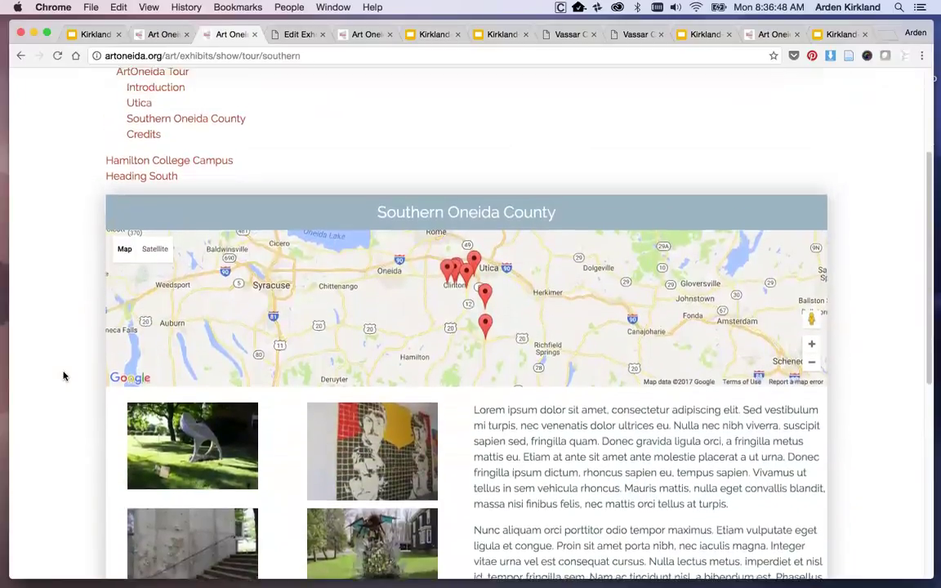
scroll(64, 375, up, 2)
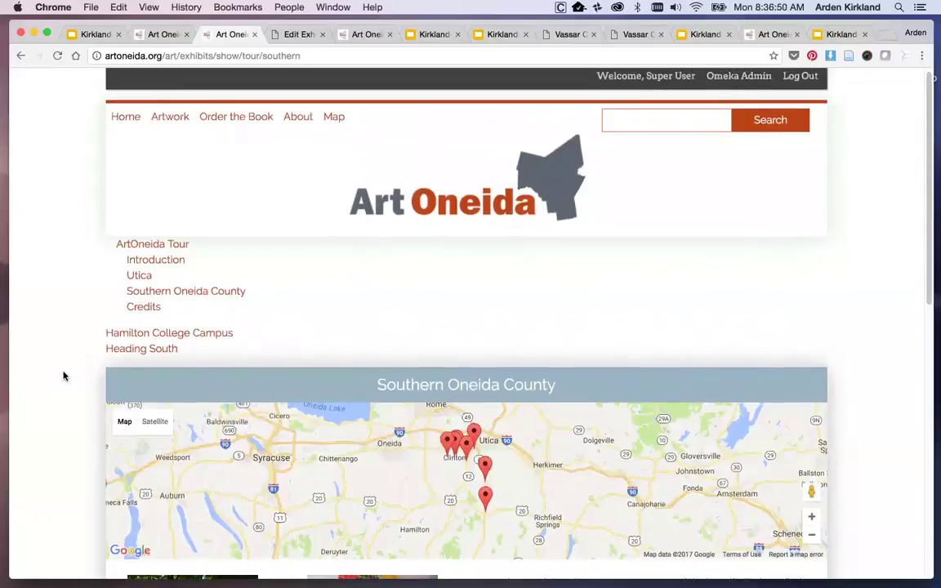
Bring up the ArtOneida Tour Edit Exhibit form and scroll to its Theme field and Pages list
click(298, 36)
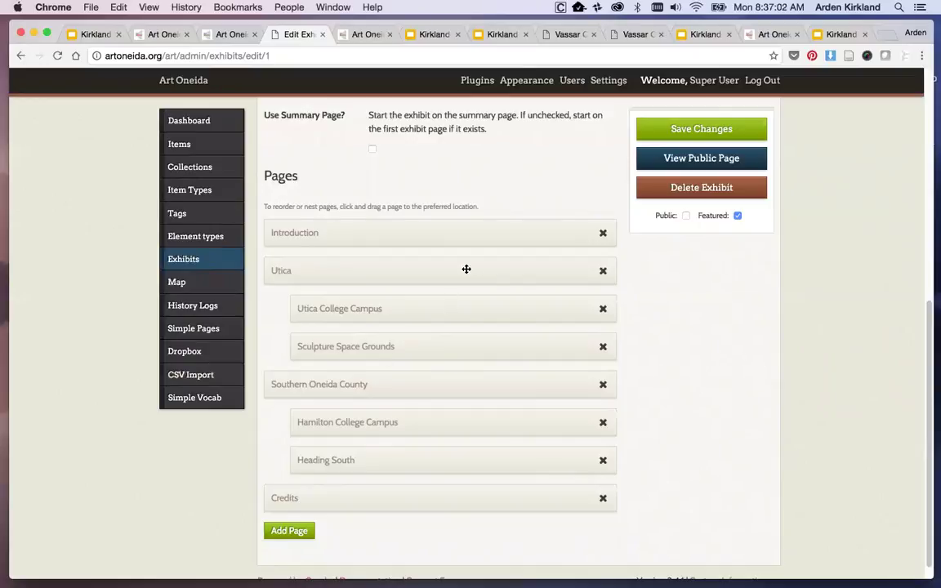
scroll(491, 235, up, 1)
scroll(492, 236, up, 3)
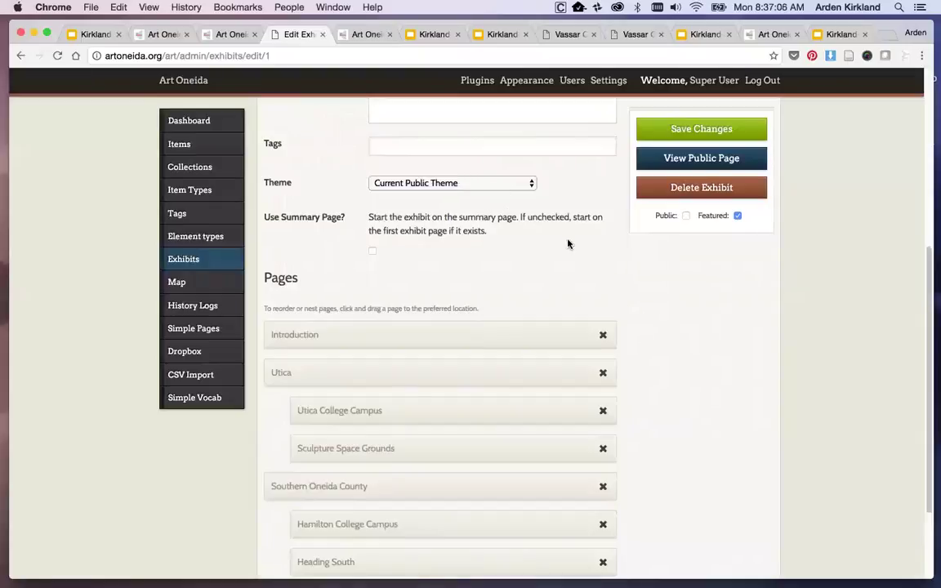
scroll(673, 367, down, 2)
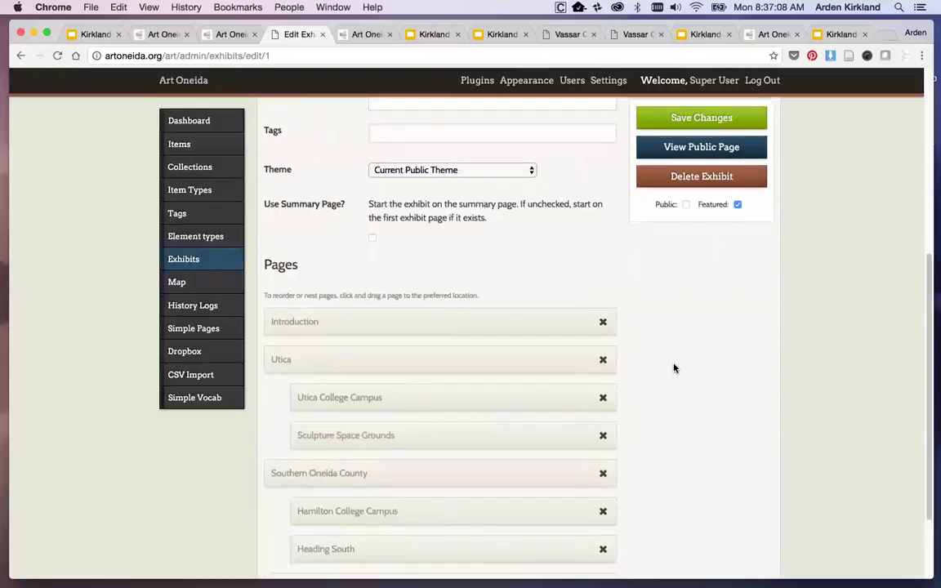
scroll(674, 367, down, 1)
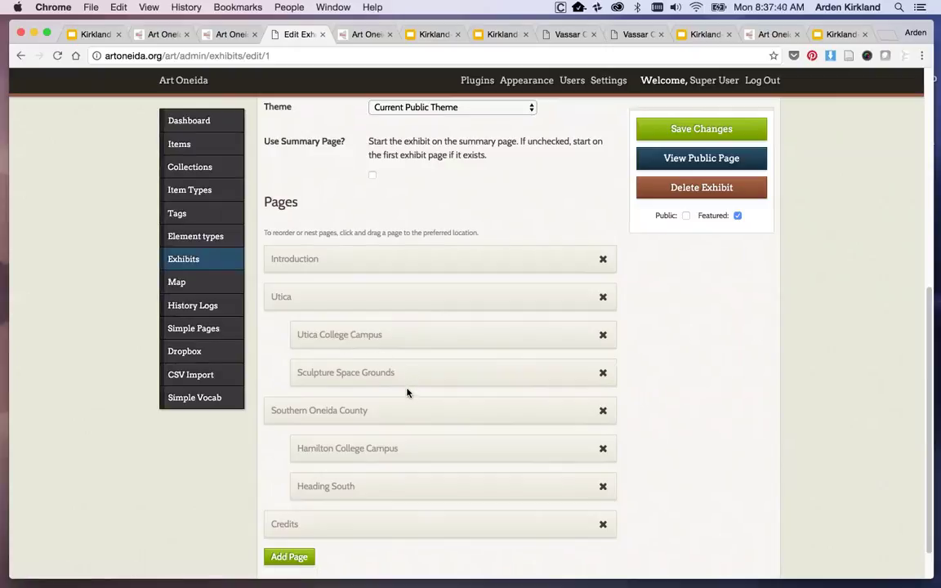
Set the exhibit theme to Berlin, save, and reload the public Introduction page
scroll(451, 171, up, 2)
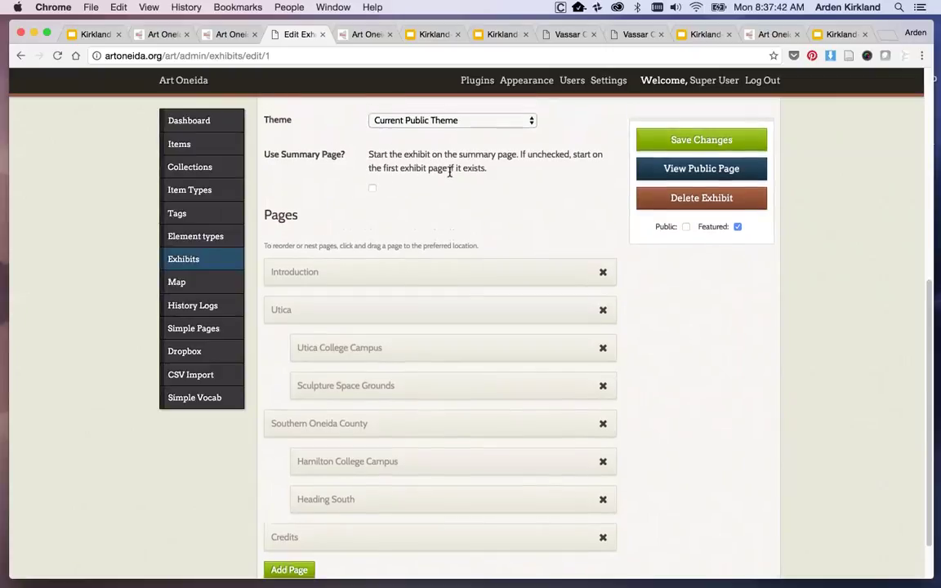
click(439, 124)
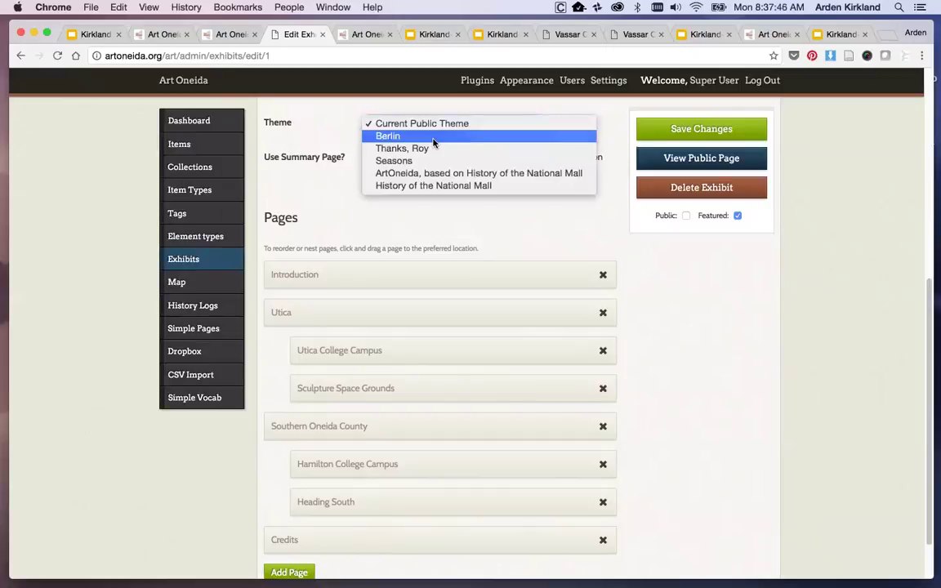
click(433, 139)
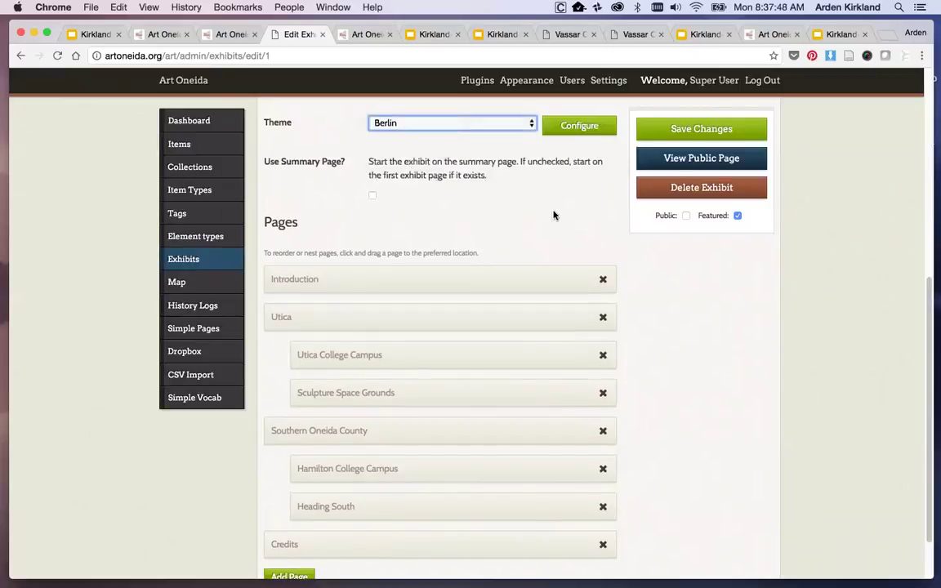
scroll(604, 180, up, 3)
click(656, 134)
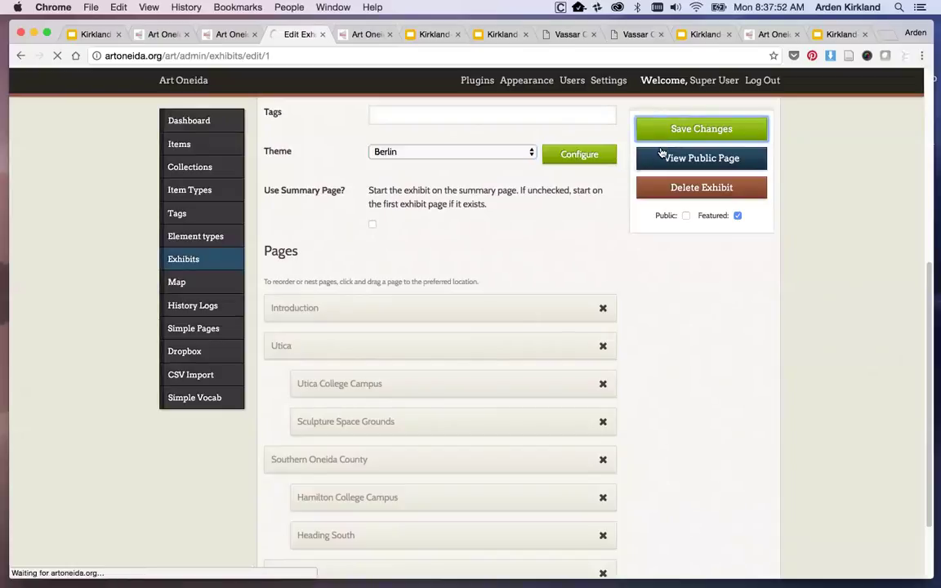
click(359, 34)
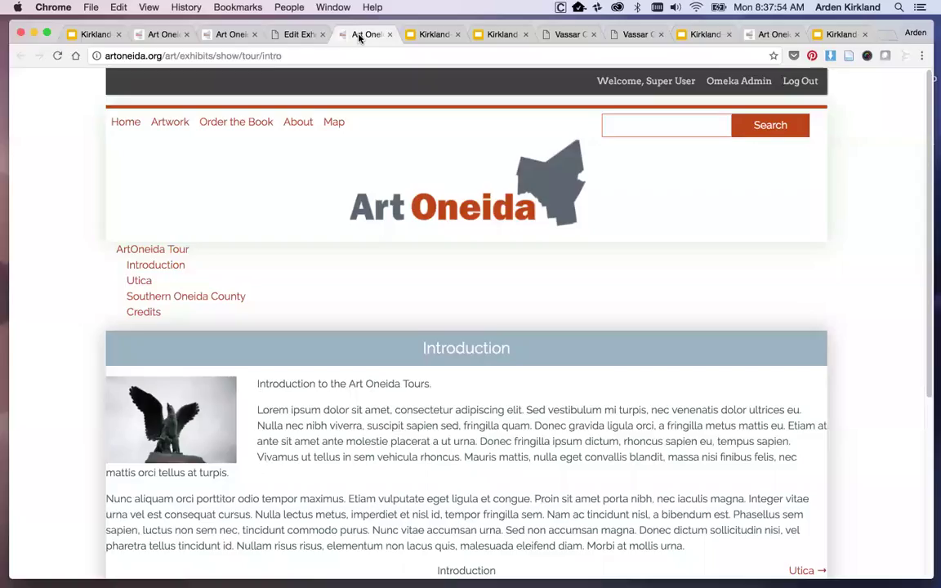
click(57, 56)
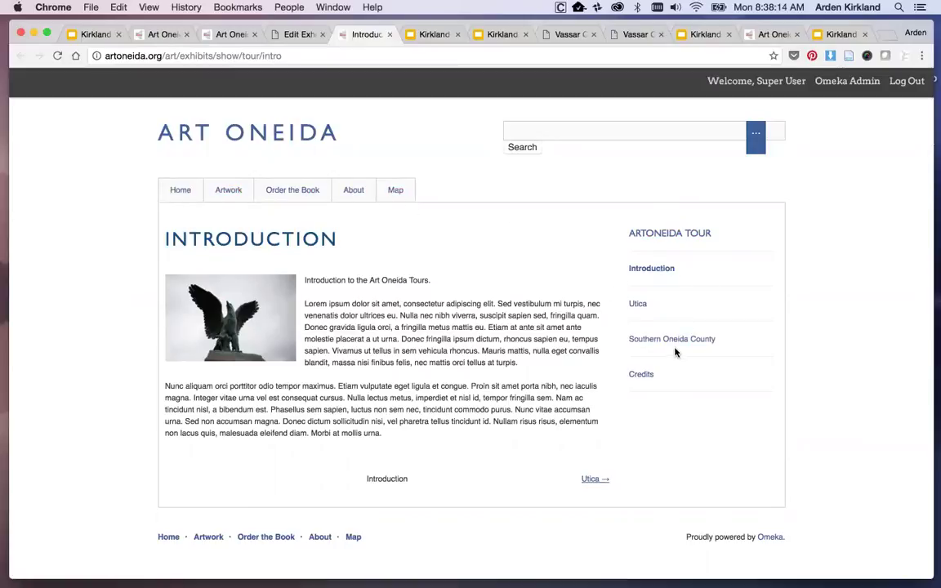
Go on to the Berlin-themed Utica tour page and scroll down it
click(594, 485)
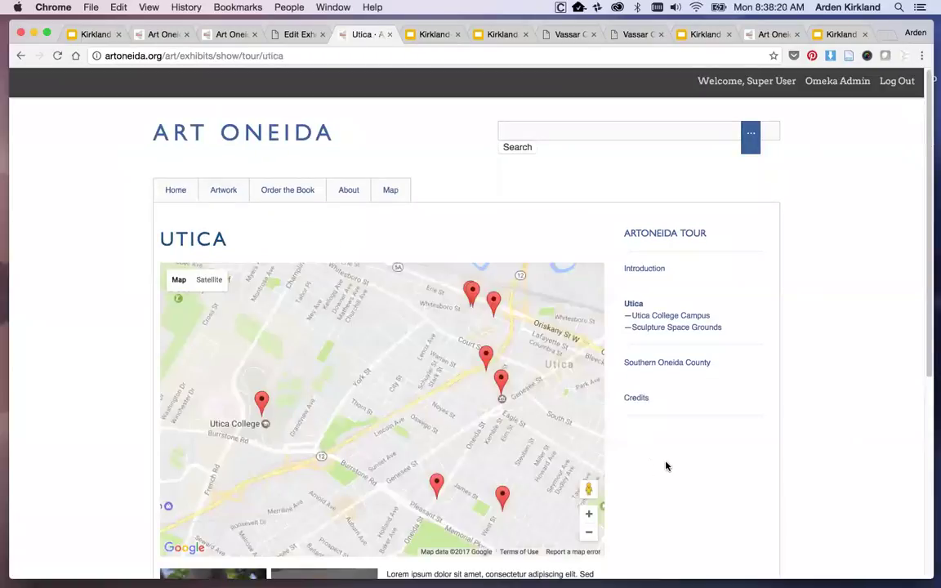
scroll(665, 465, down, 3)
scroll(665, 465, down, 5)
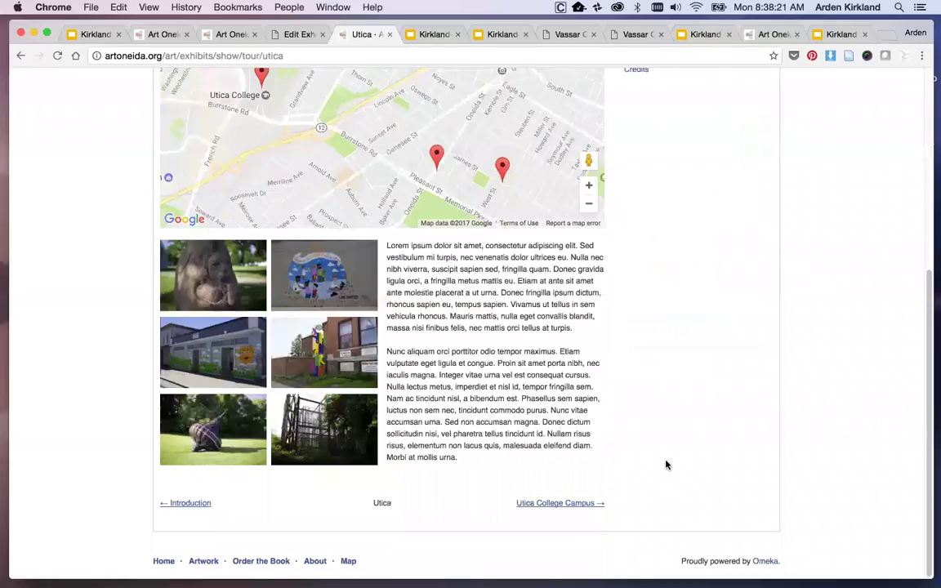
Continue to the Utica College Campus page and review its text and artwork images
click(562, 502)
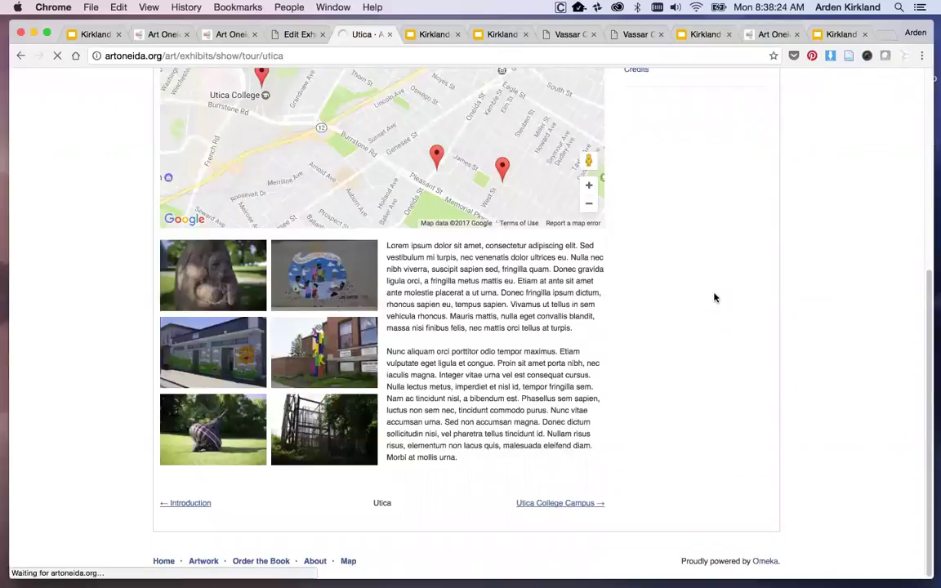
scroll(695, 431, down, 1)
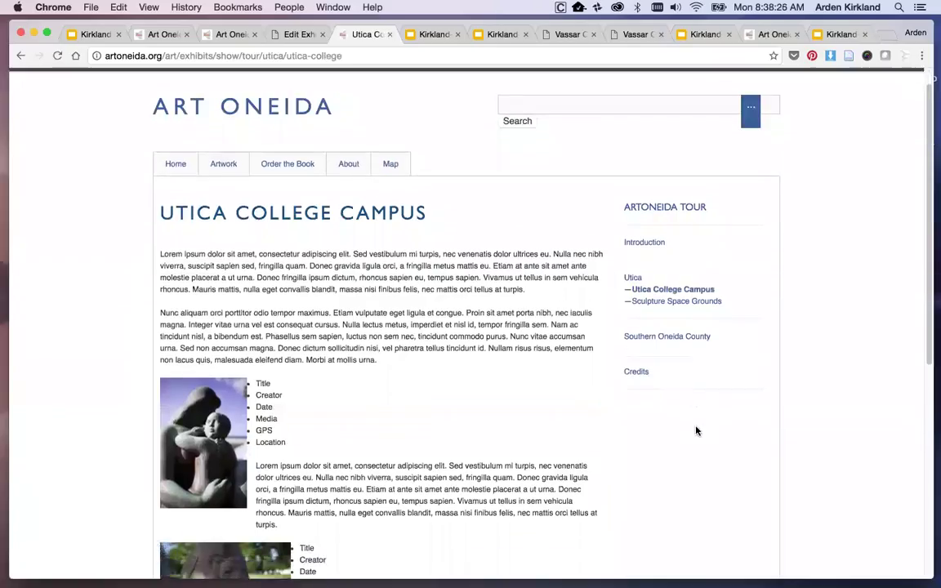
scroll(696, 428, down, 5)
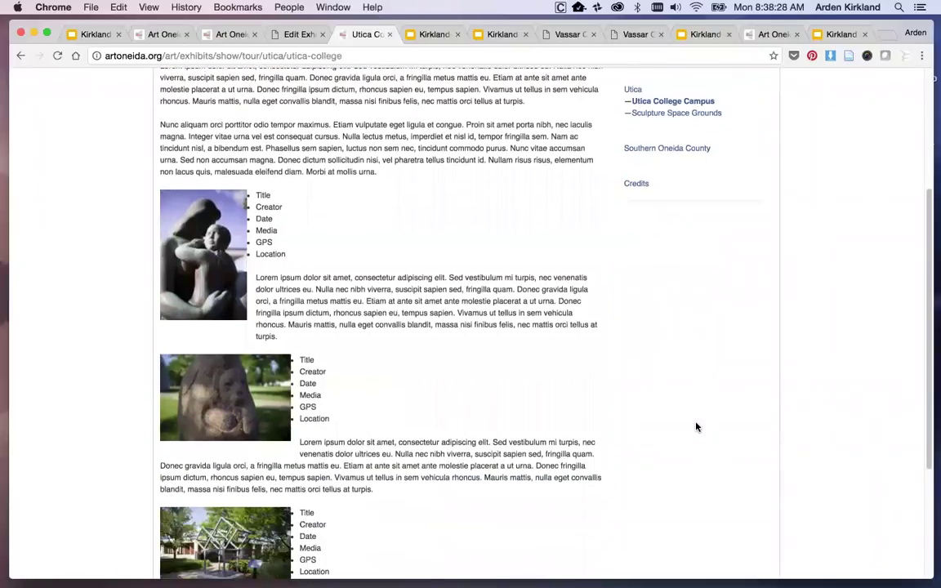
scroll(696, 426, up, 5)
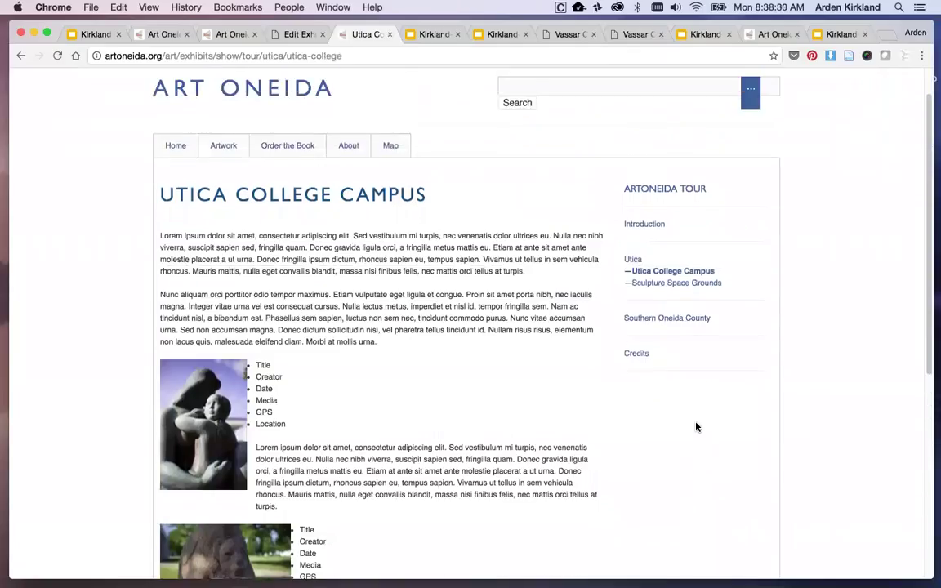
scroll(696, 426, down, 2)
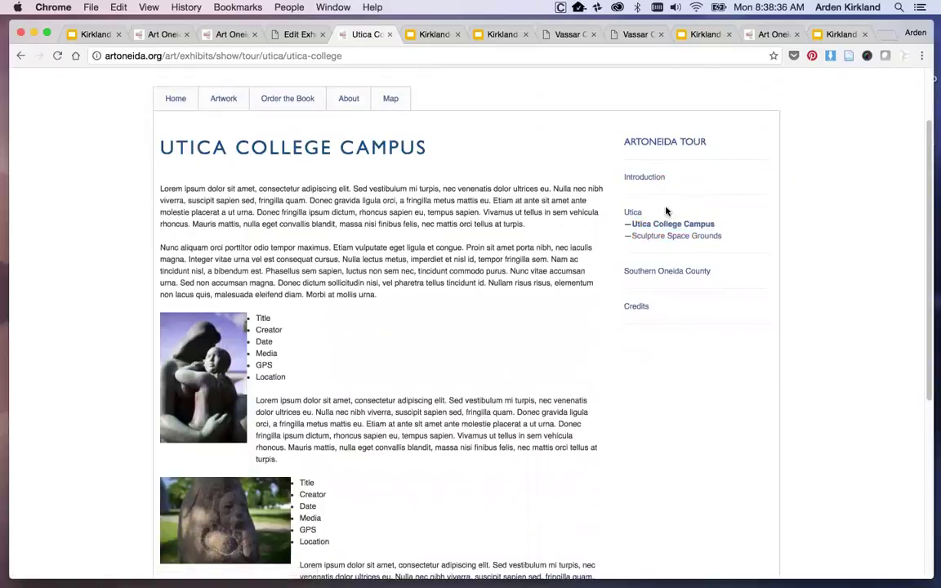
click(671, 229)
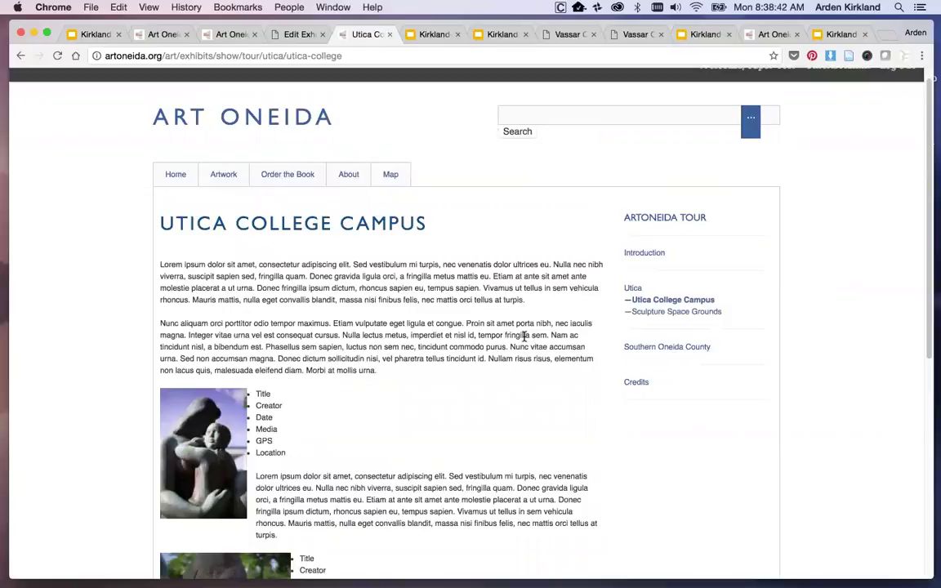
scroll(523, 331, down, 2)
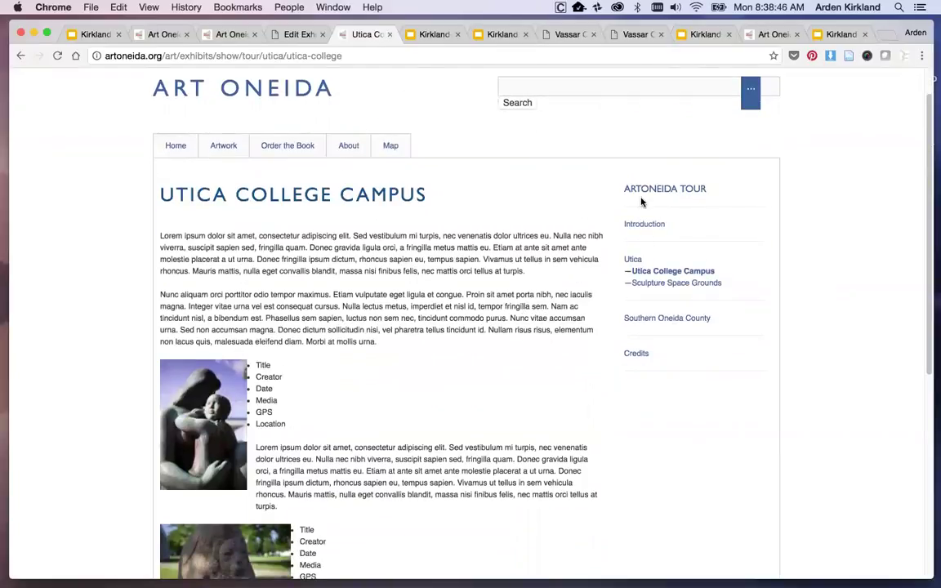
Return to the Introduction page, then open and scroll through the Utica page
click(649, 231)
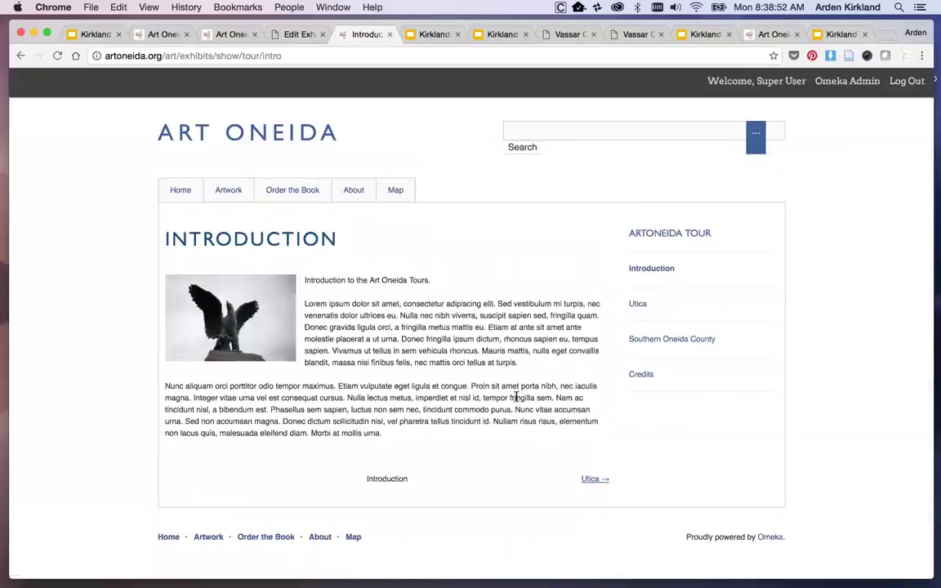
click(638, 305)
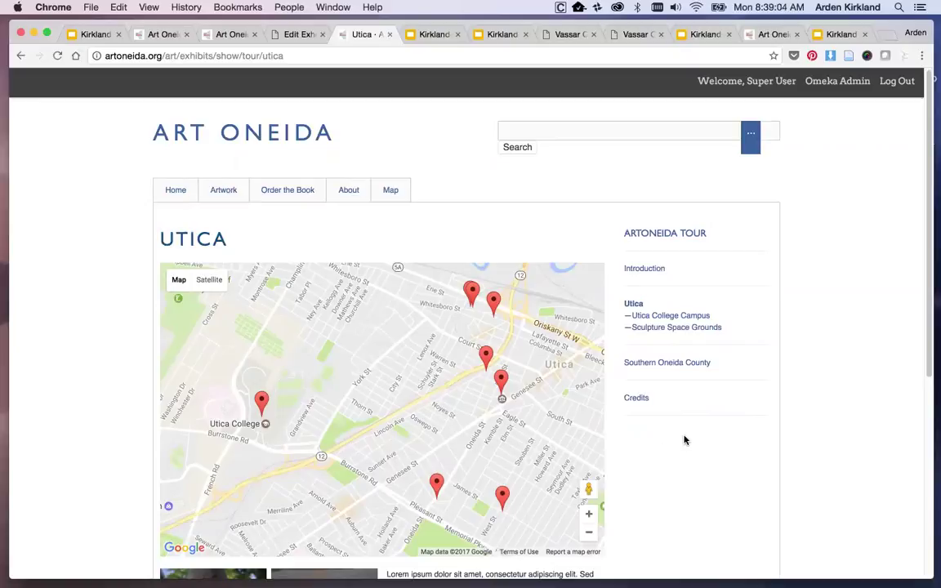
scroll(686, 441, down, 8)
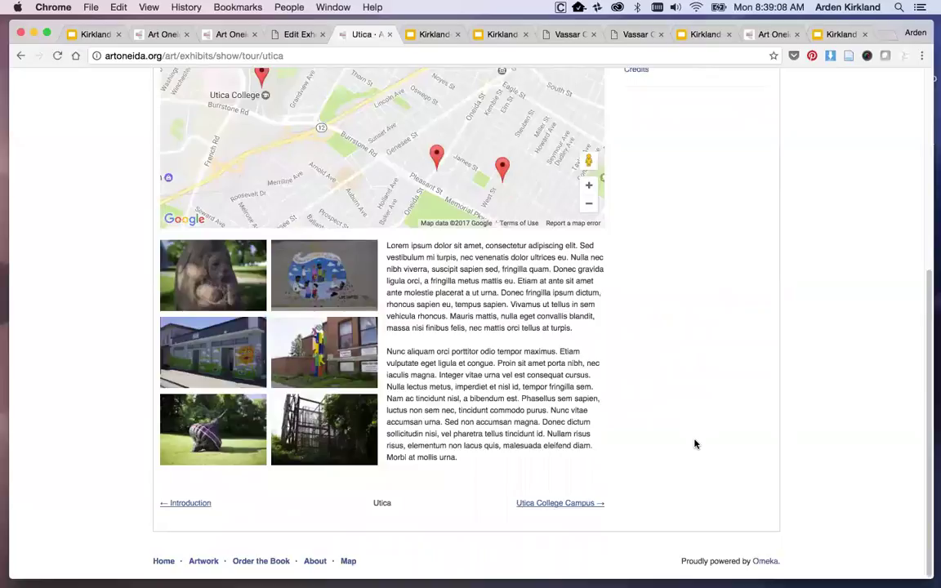
scroll(694, 443, up, 8)
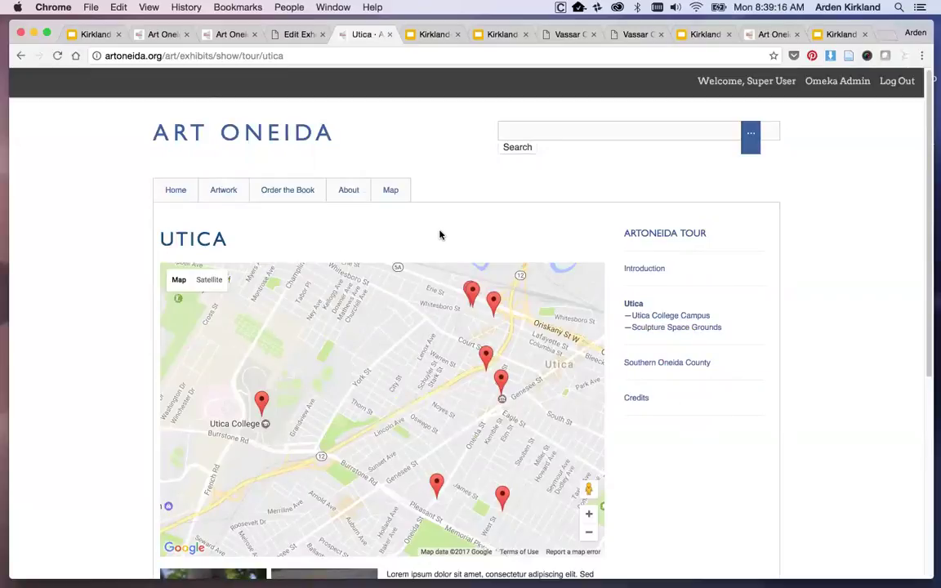
Open the Sculpture Space Grounds page and scroll through it
click(670, 329)
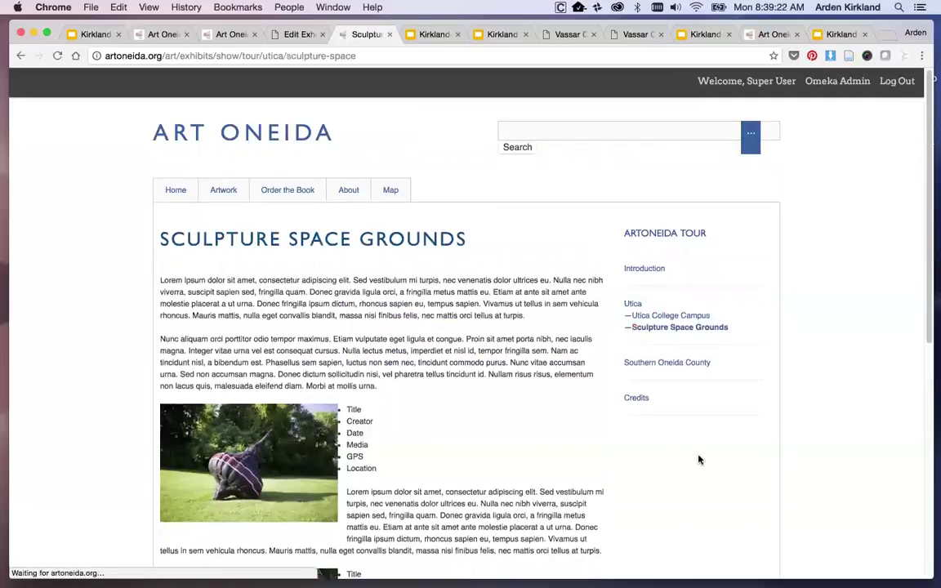
scroll(699, 458, down, 1)
scroll(699, 456, down, 8)
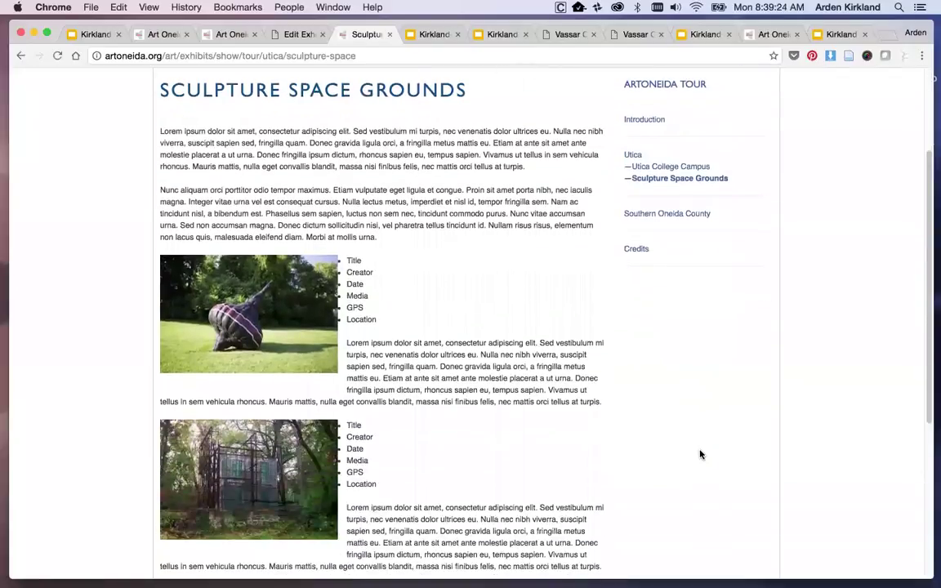
scroll(699, 453, down, 3)
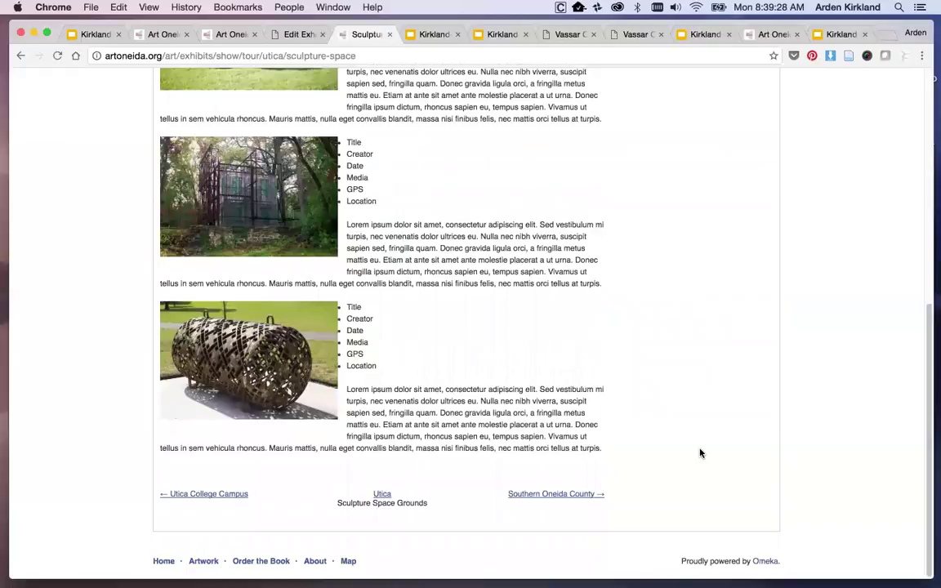
scroll(699, 453, up, 9)
scroll(699, 454, up, 2)
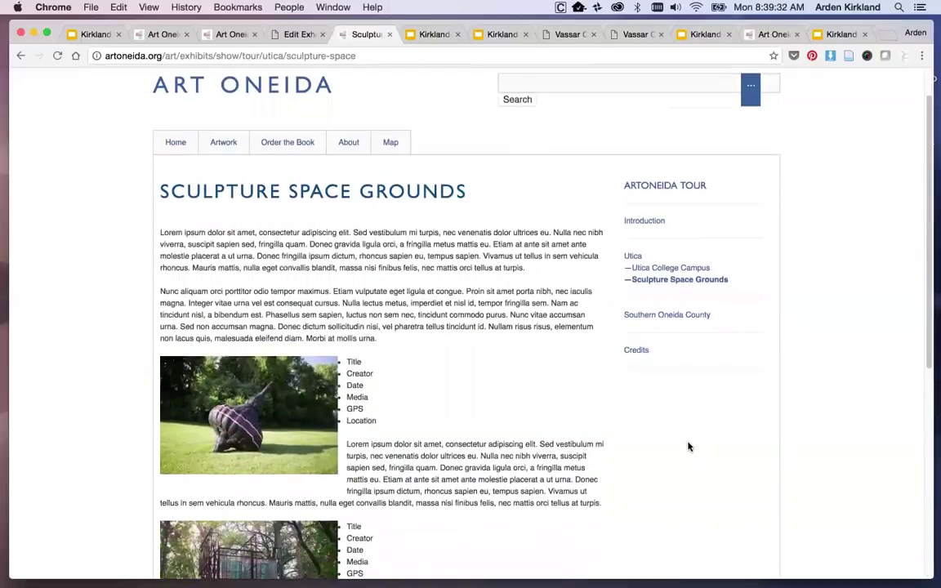
Go through Southern Oneida County to the Hamilton College Campus page and scroll it
click(668, 317)
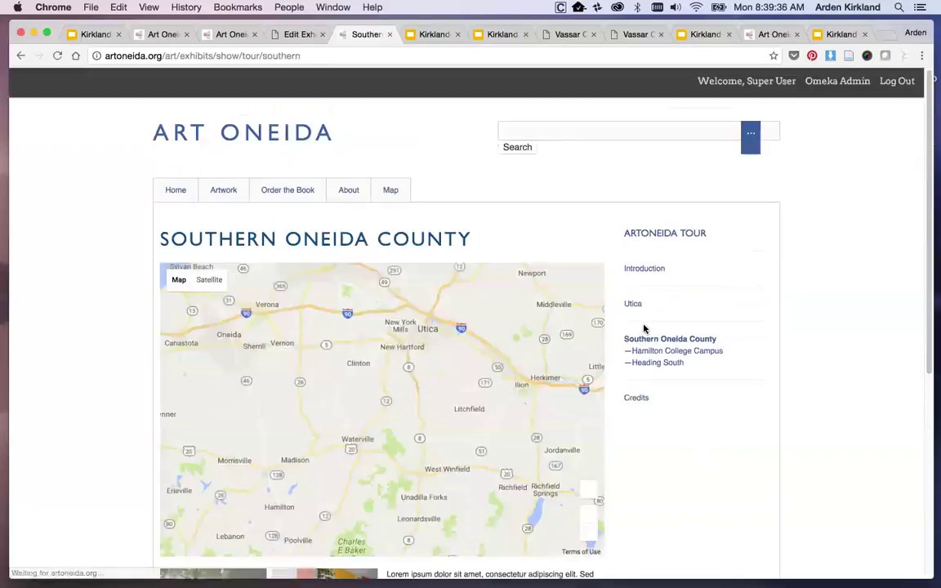
click(657, 352)
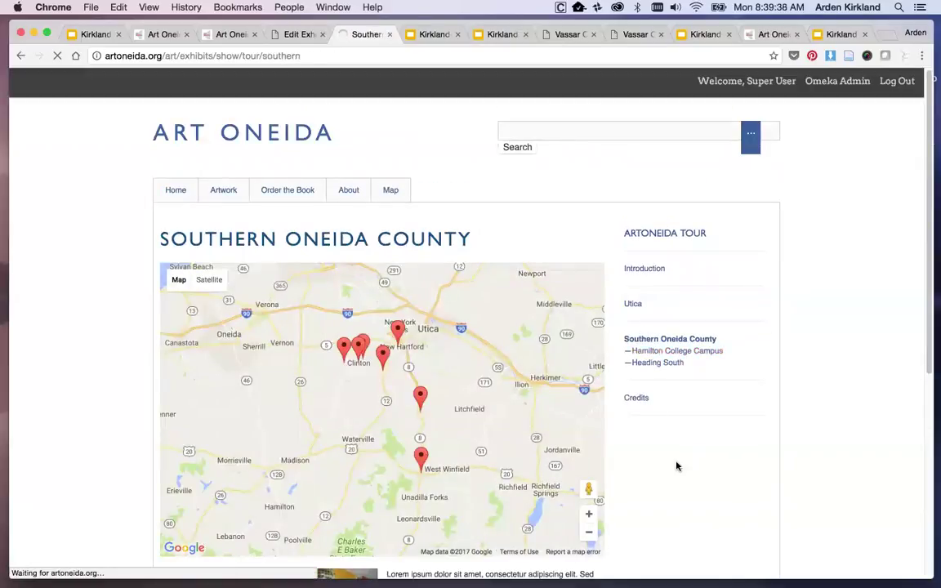
scroll(686, 456, down, 8)
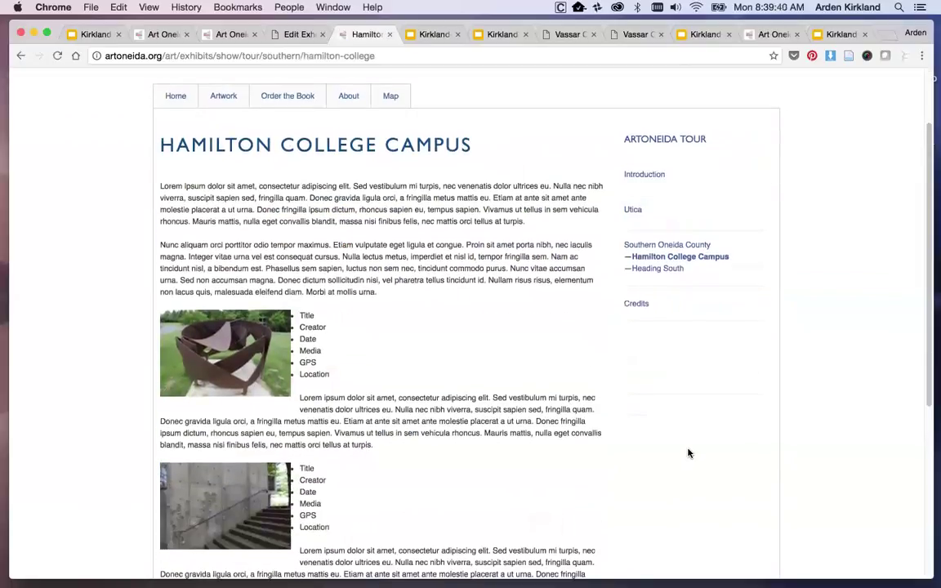
scroll(687, 453, down, 3)
scroll(687, 451, up, 8)
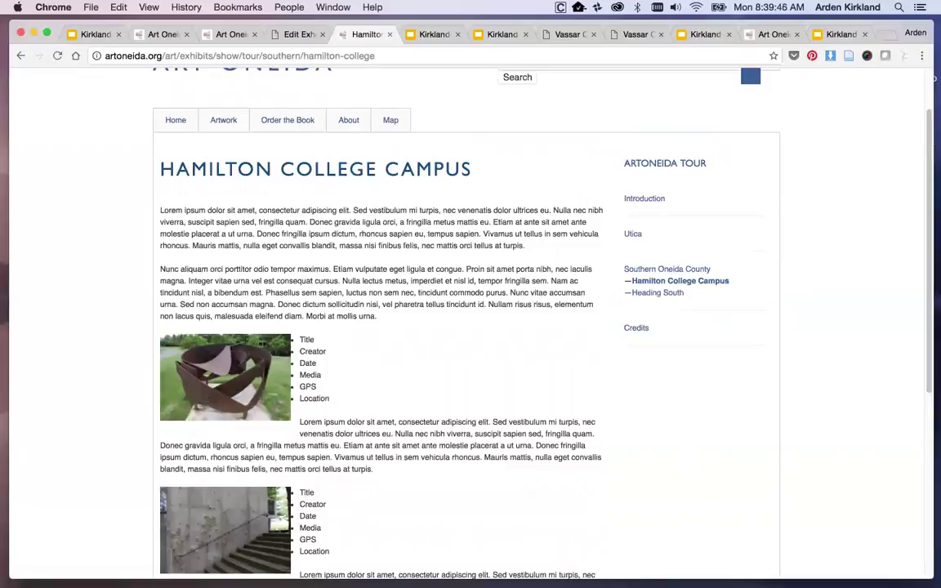
scroll(235, 459, up, 1)
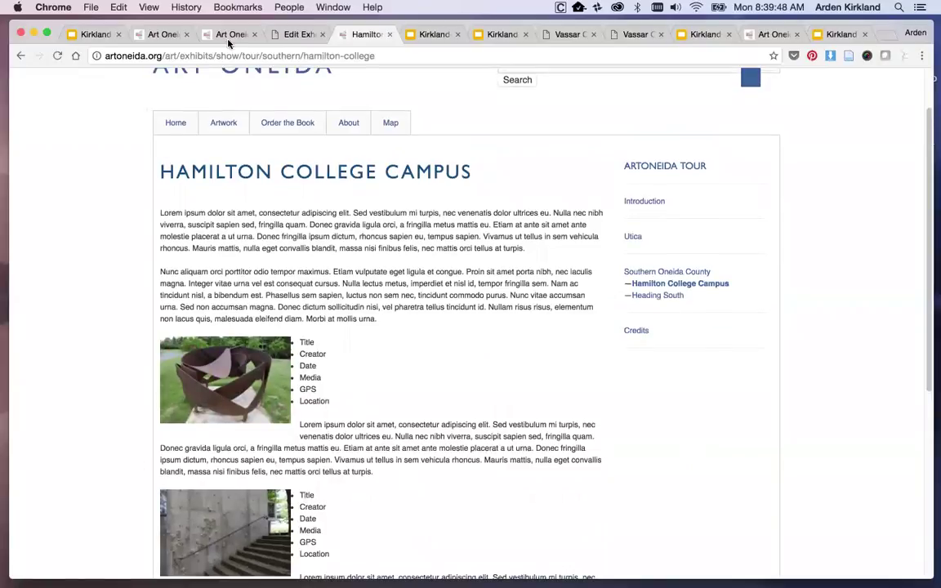
Change the exhibit theme to Thanks, Roy and save it
click(295, 34)
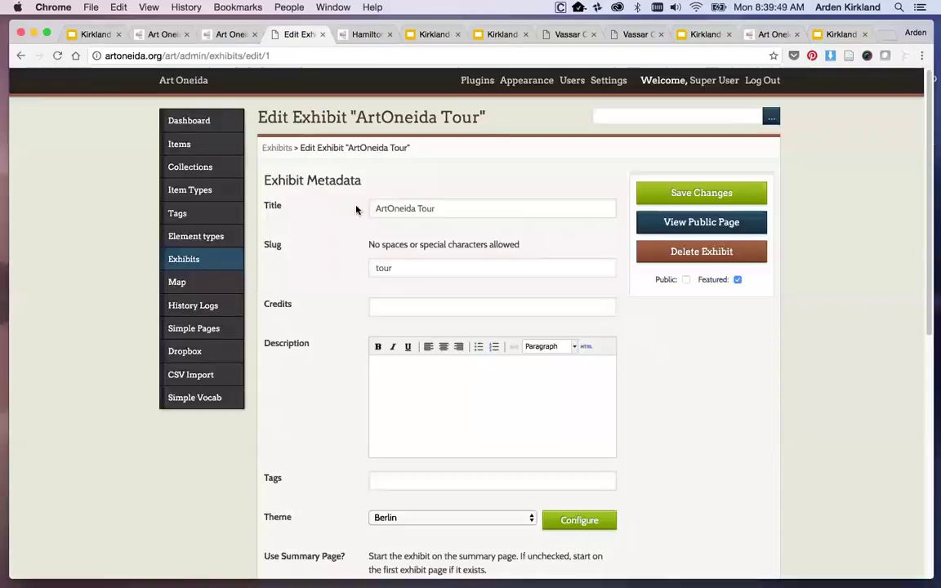
click(455, 517)
click(453, 530)
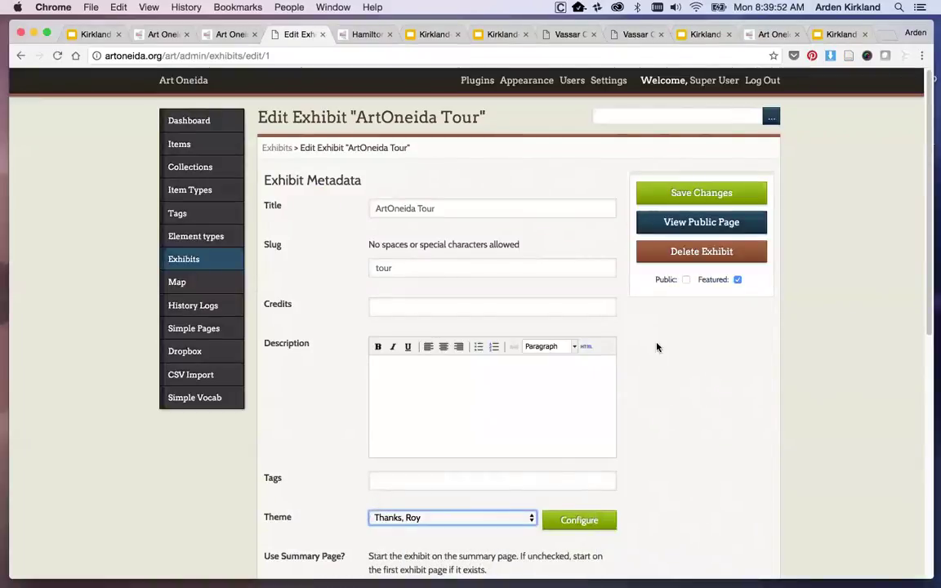
click(700, 193)
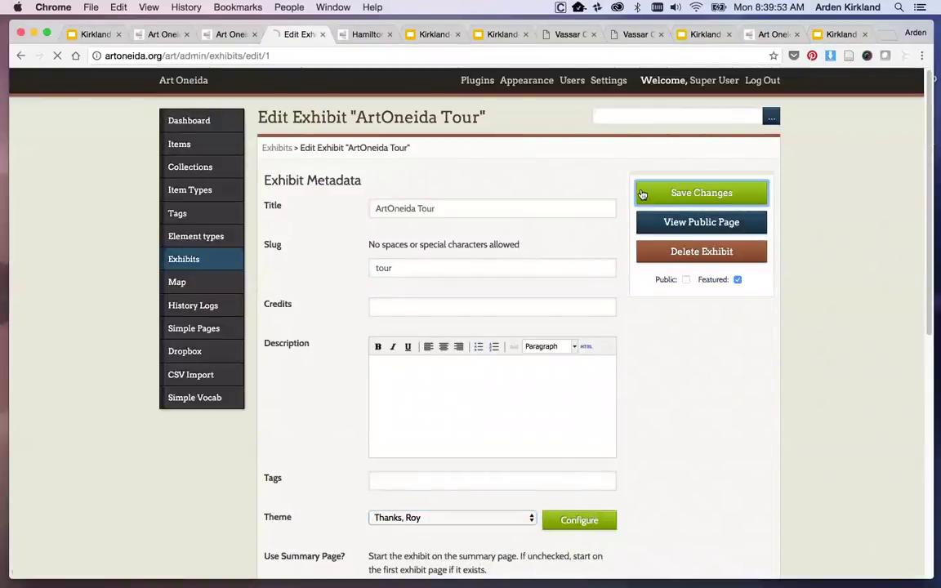
click(363, 34)
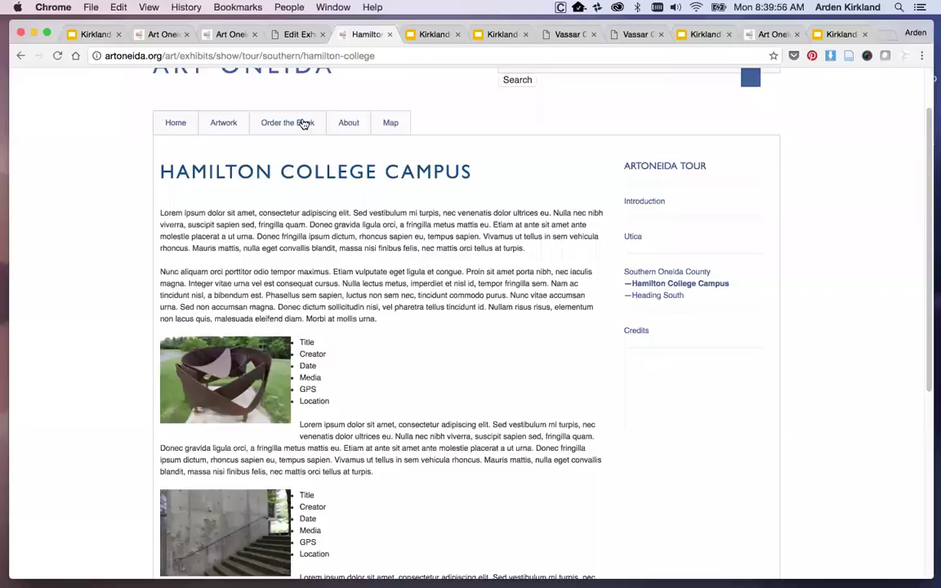
Reload Hamilton College Campus in the Thanks, Roy theme and open the Introduction page
click(56, 54)
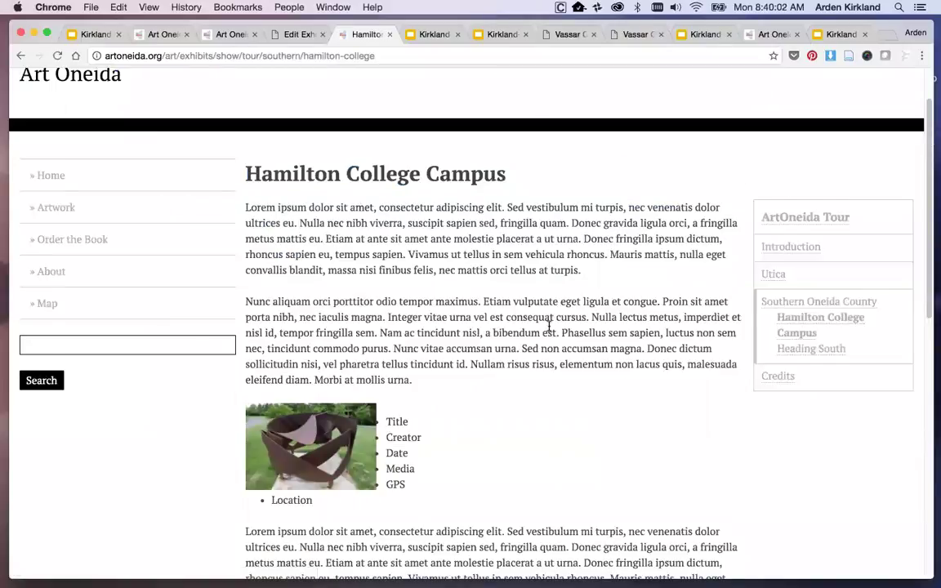
scroll(549, 325, up, 1)
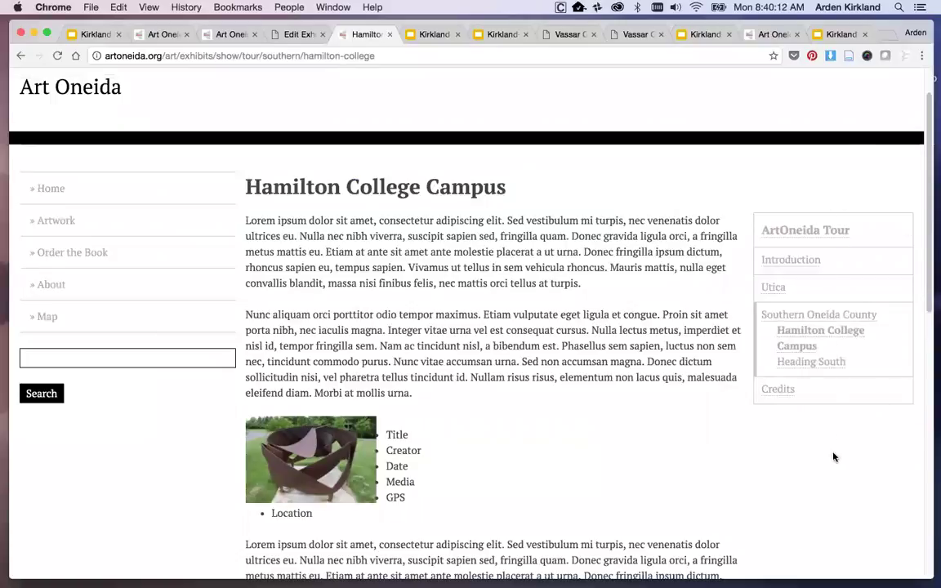
click(803, 261)
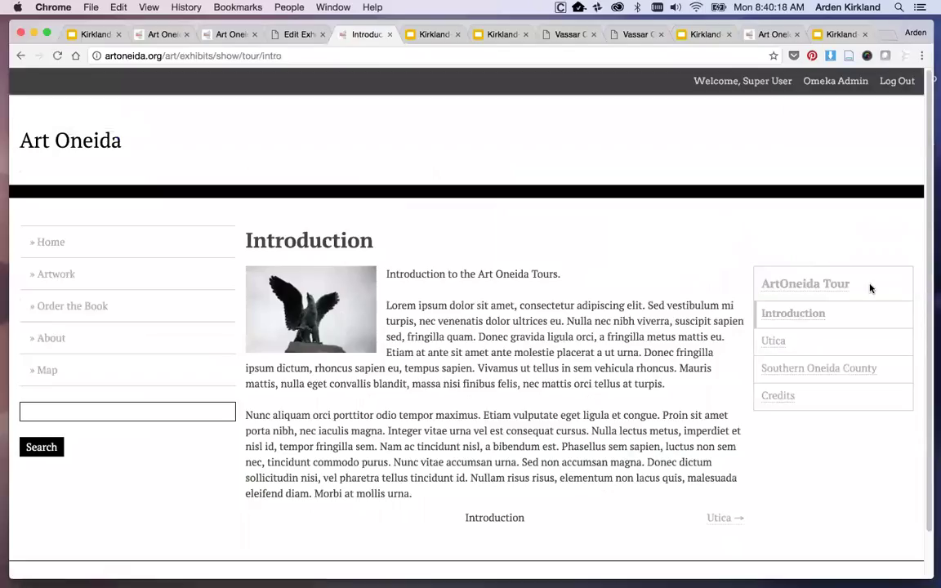
View the Utica page in the new theme, scrolling through it
click(773, 343)
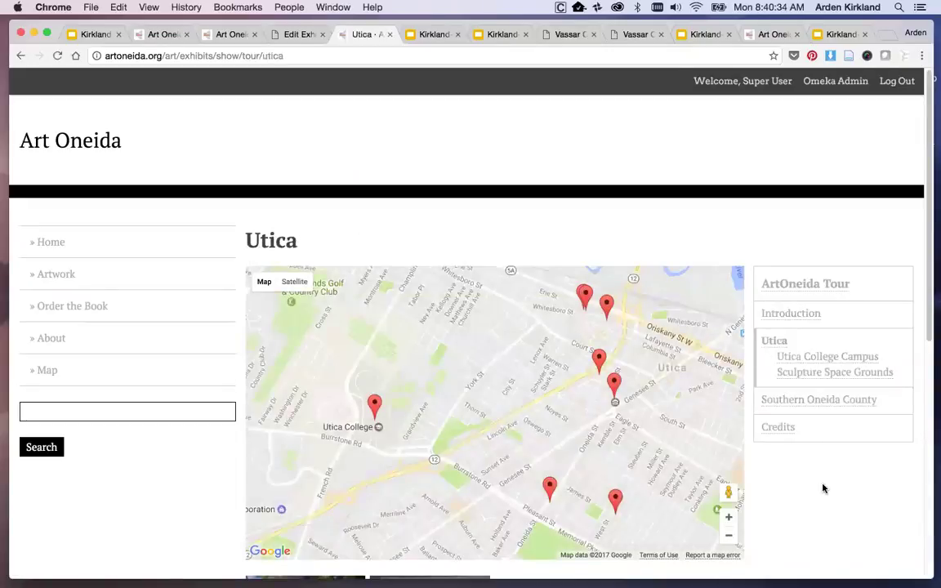
scroll(831, 466, down, 5)
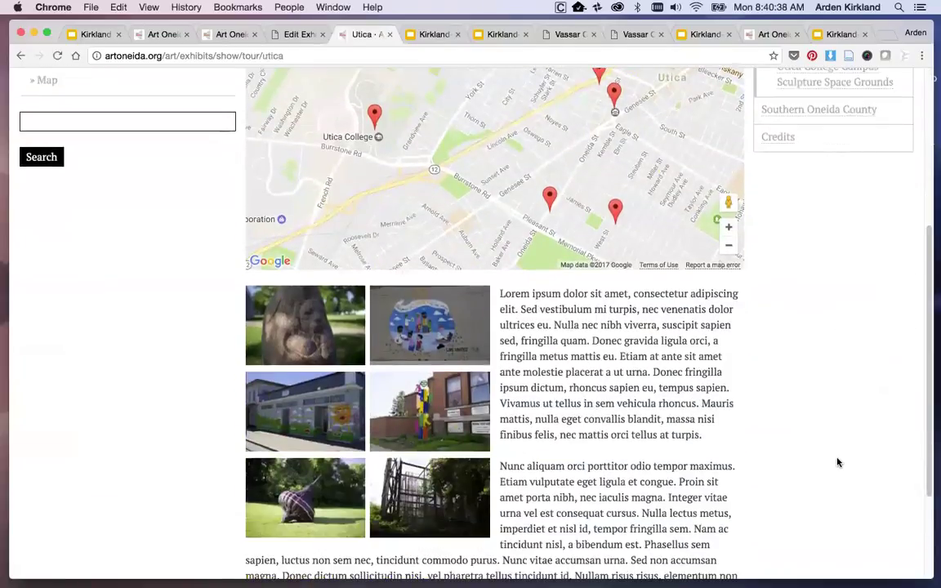
scroll(837, 463, down, 3)
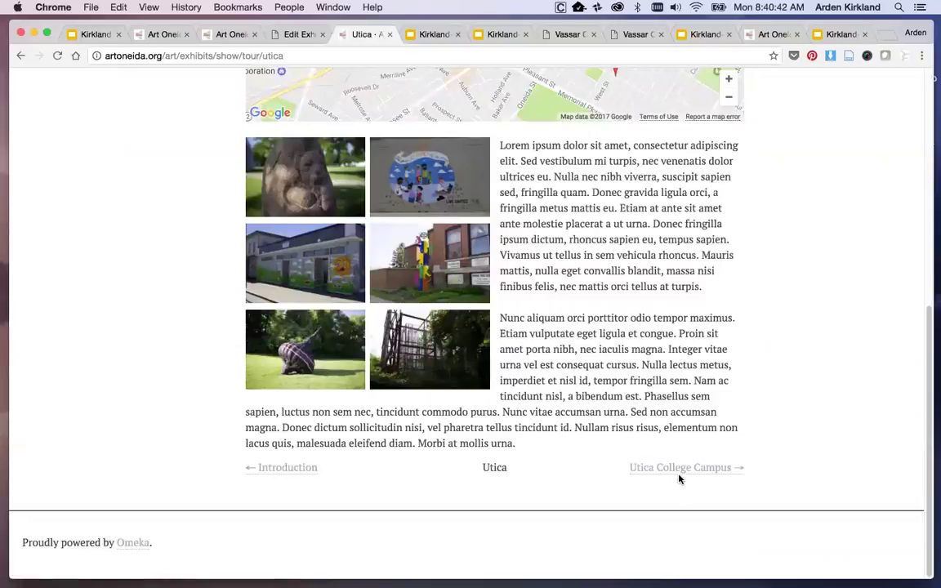
scroll(814, 362, up, 7)
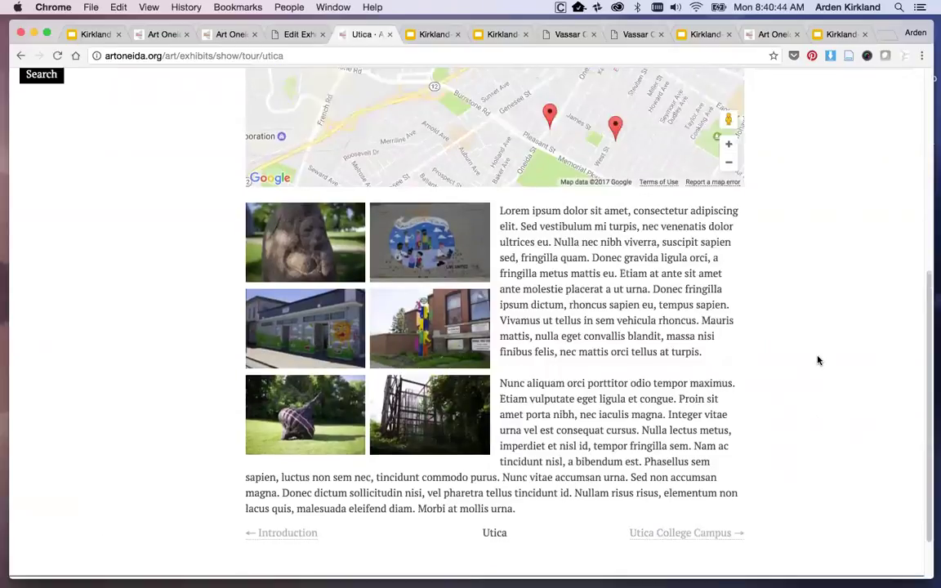
Scroll through the Sculpture Space Grounds page, then return to the Edit Exhibit form
click(812, 287)
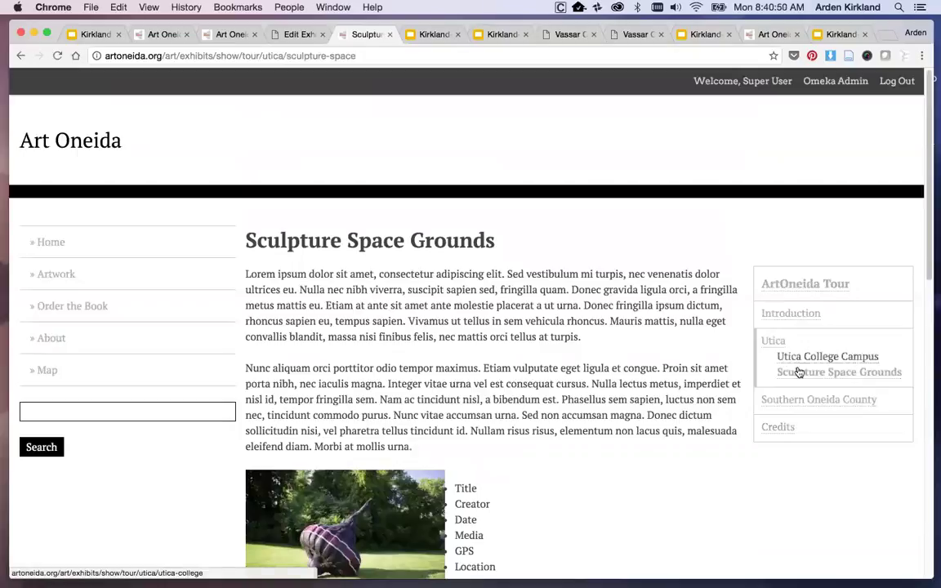
scroll(645, 464, down, 5)
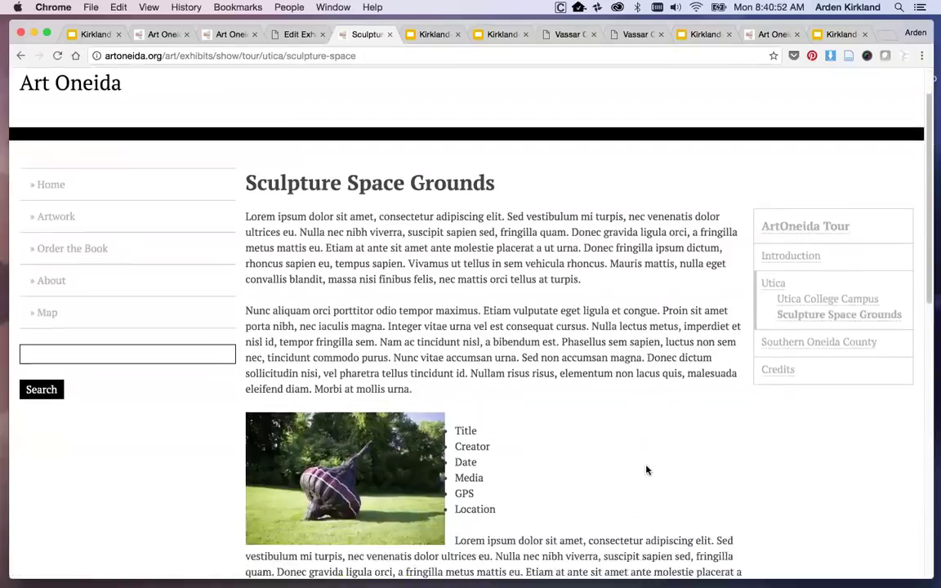
scroll(645, 463, down, 10)
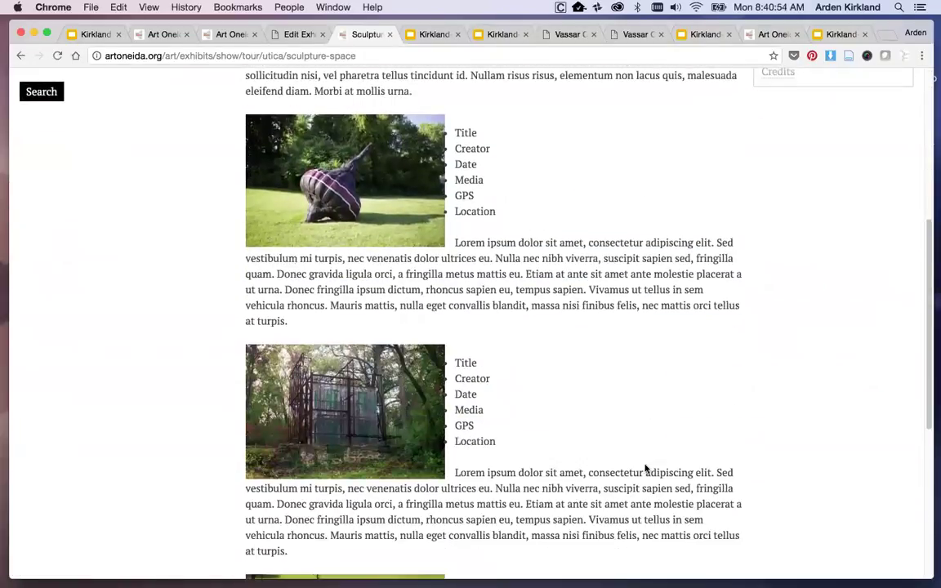
scroll(646, 468, down, 3)
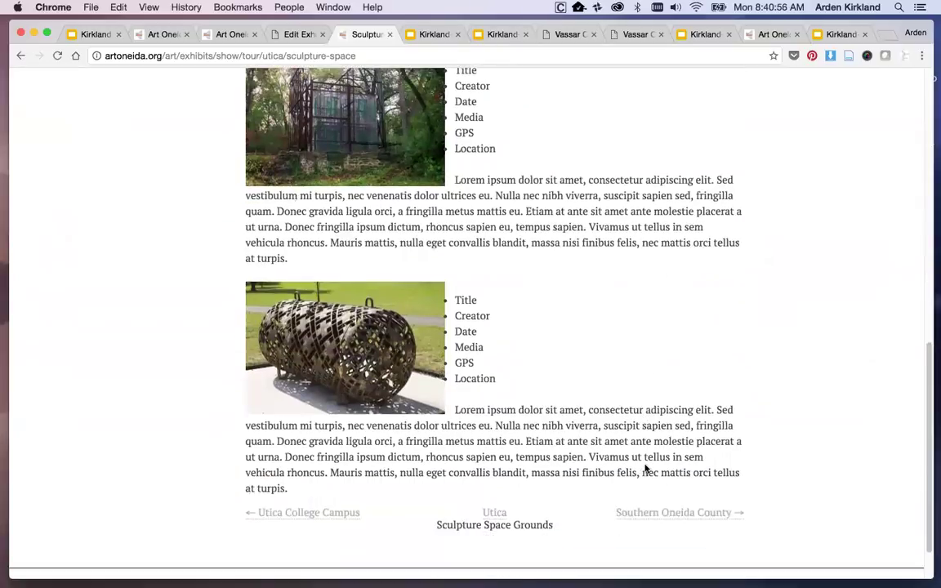
scroll(645, 465, up, 4)
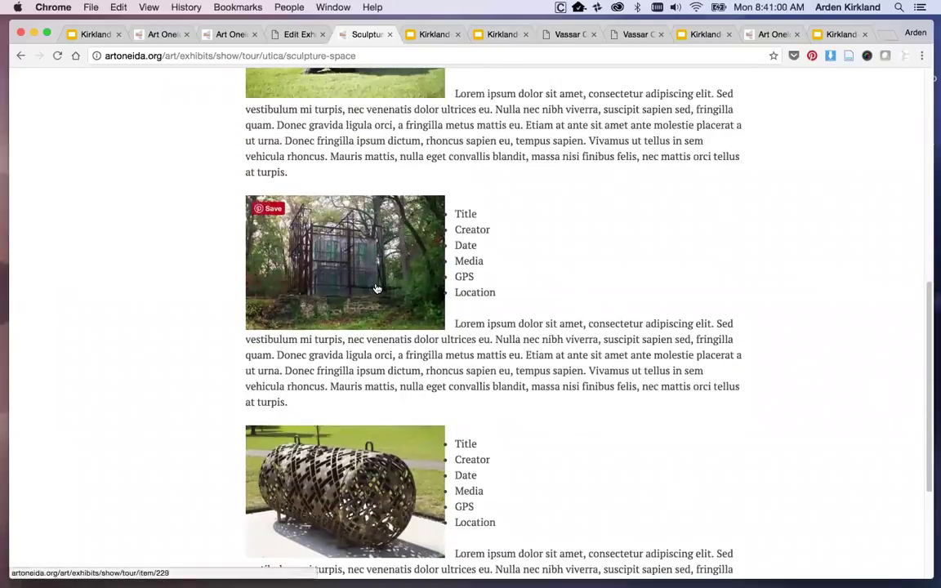
scroll(635, 343, up, 9)
scroll(635, 347, up, 2)
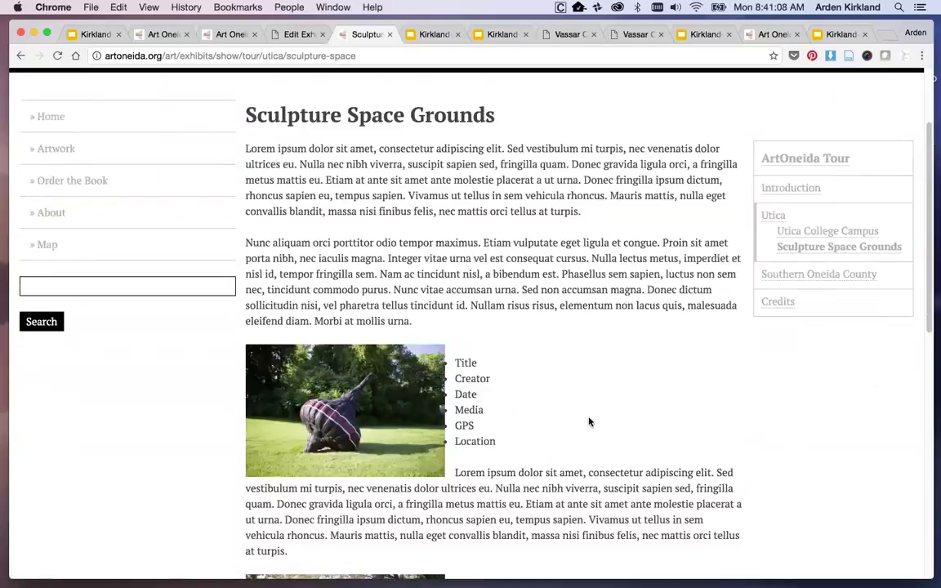
scroll(584, 389, up, 1)
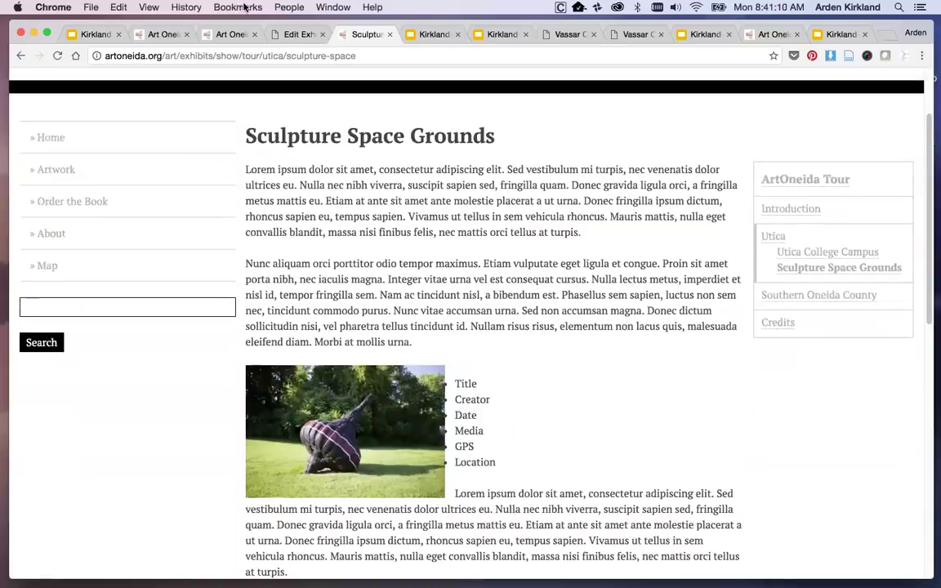
click(295, 34)
Choose Seasons as the exhibit theme and save the exhibit
click(432, 517)
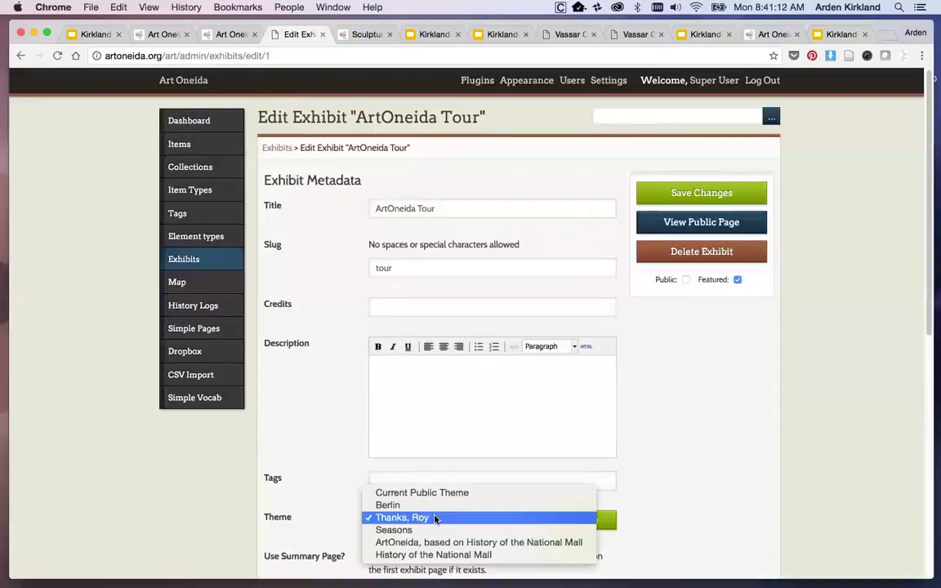
click(393, 529)
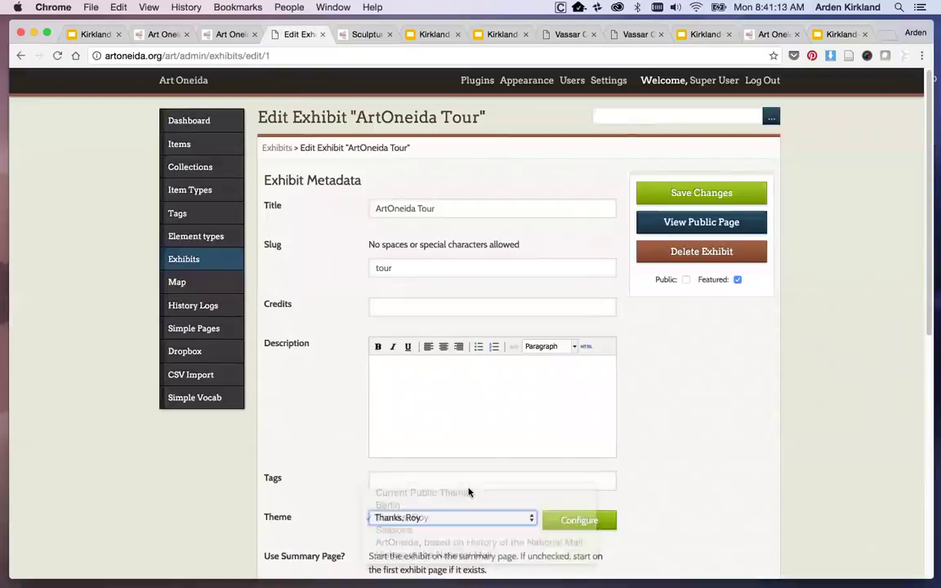
click(693, 194)
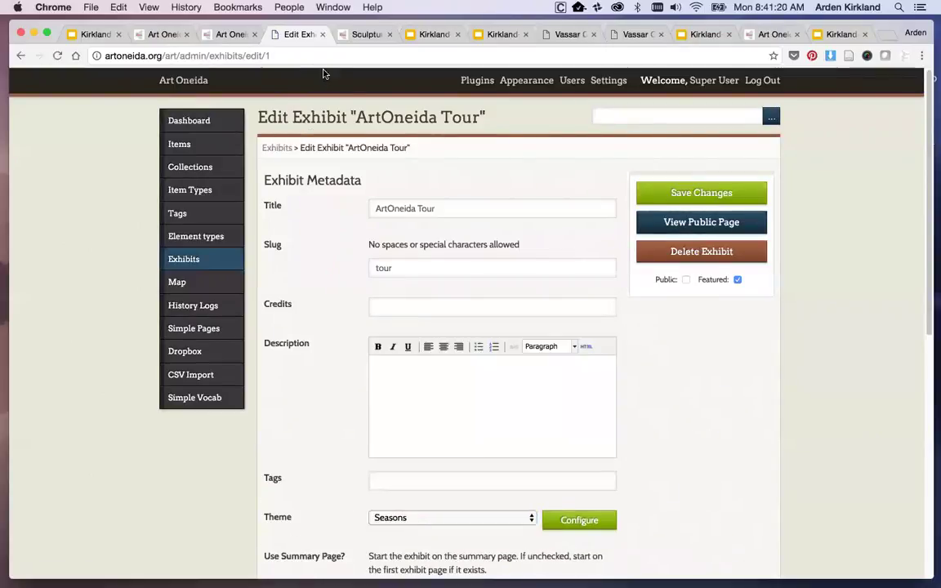
click(352, 35)
Reload Sculpture Space Grounds to display it in the Seasons theme
click(57, 55)
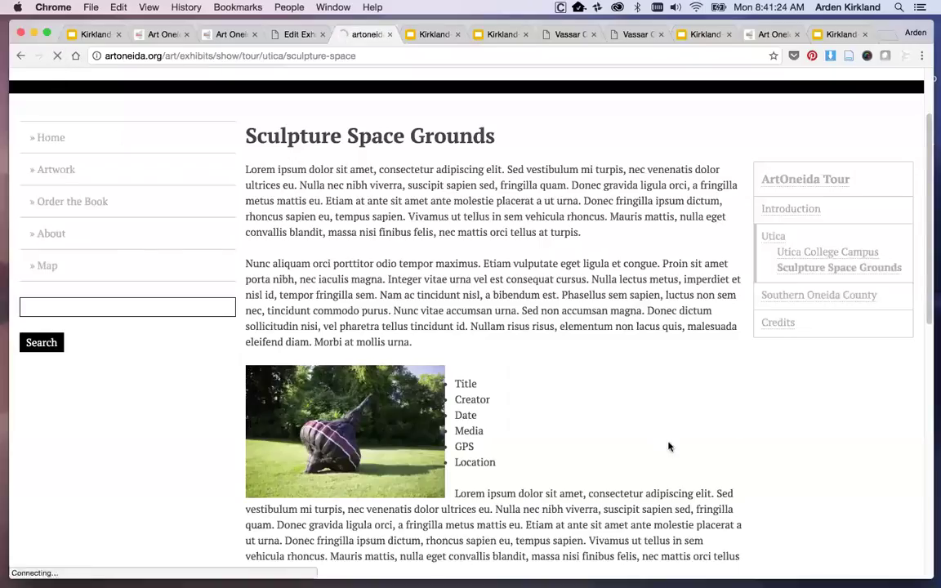